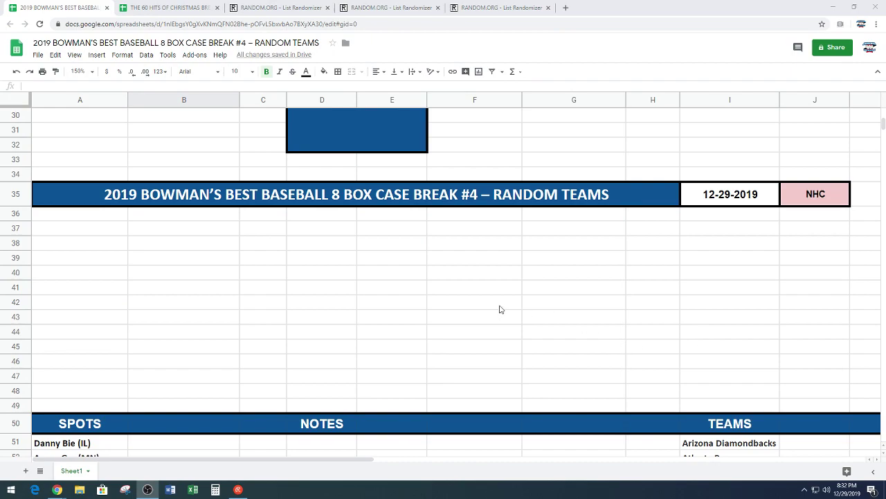
Select the 26 spot names in A51:A76 and copy them
scroll(287, 249, "down", 4)
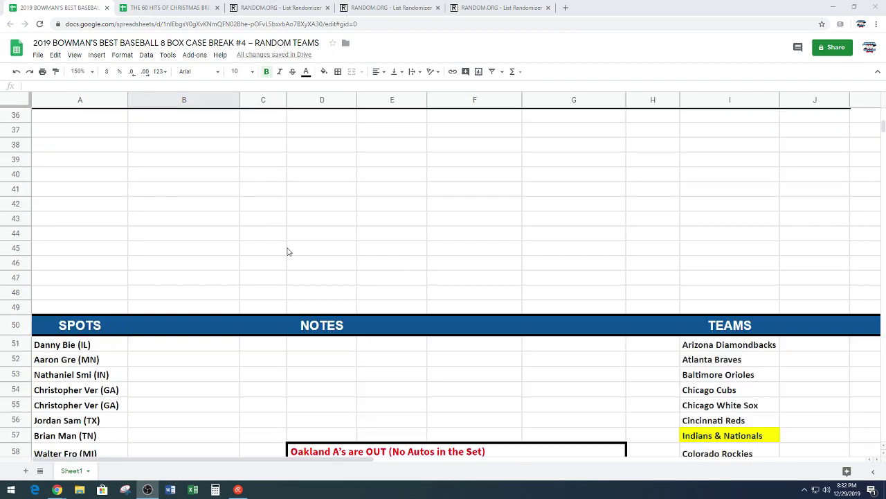
mouse_move(113, 200)
left_mouse_down()
mouse_move(108, 468)
mouse_move(99, 381)
mouse_move(128, 379)
left_mouse_up()
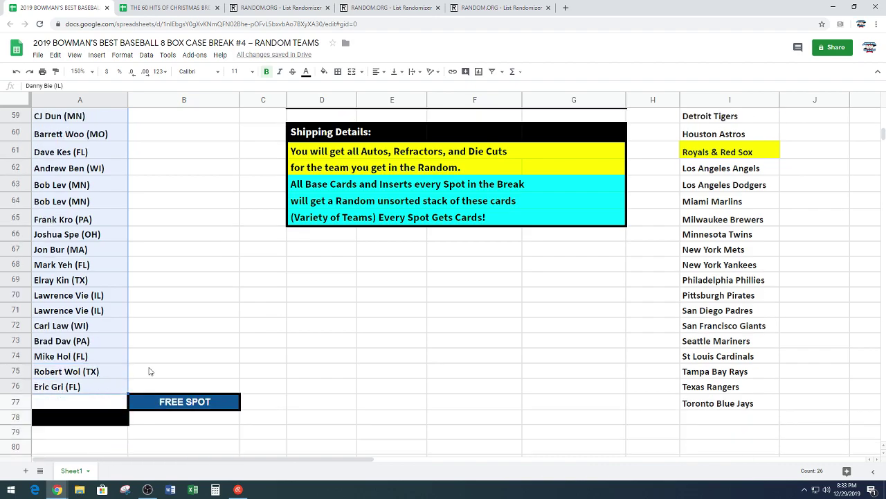
key("ctrl+c")
Paste the 26 copied spot names into the RANDOM.ORG List Randomizer field
left_click(242, 13)
scroll(6, 237, "down", 1)
scroll(5, 237, "down", 1)
right_click(138, 210)
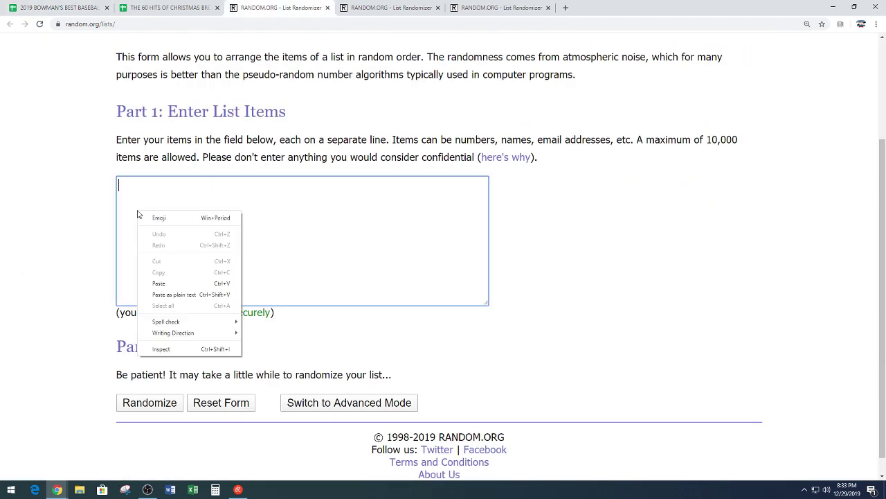
left_click(174, 280)
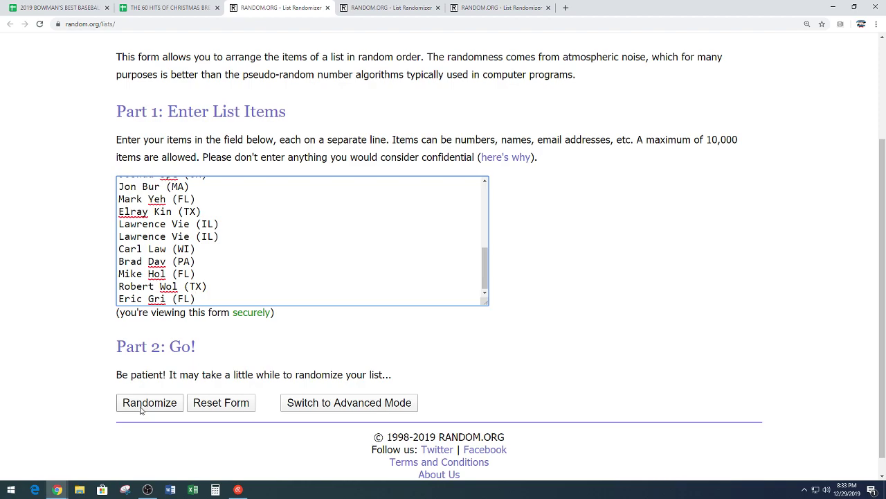
Randomize the spot list and shuffle it again until it shows 7 randomizations
left_click(142, 405)
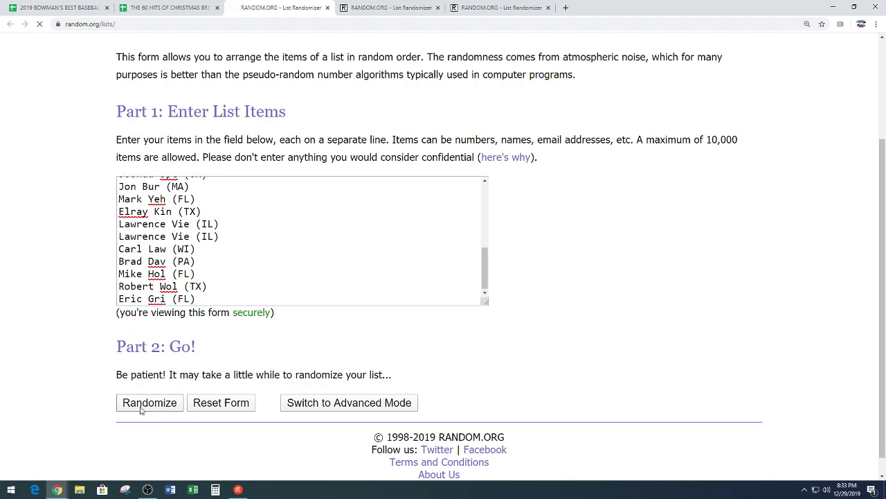
left_click(124, 381)
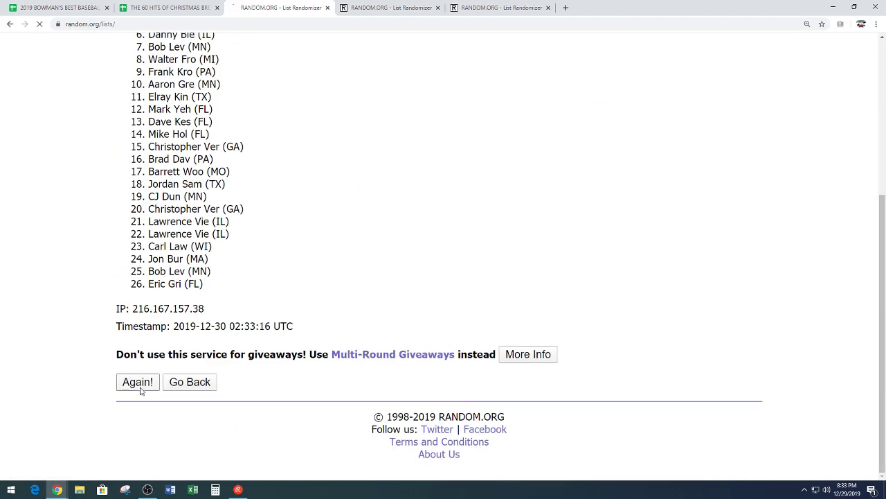
left_click(128, 385)
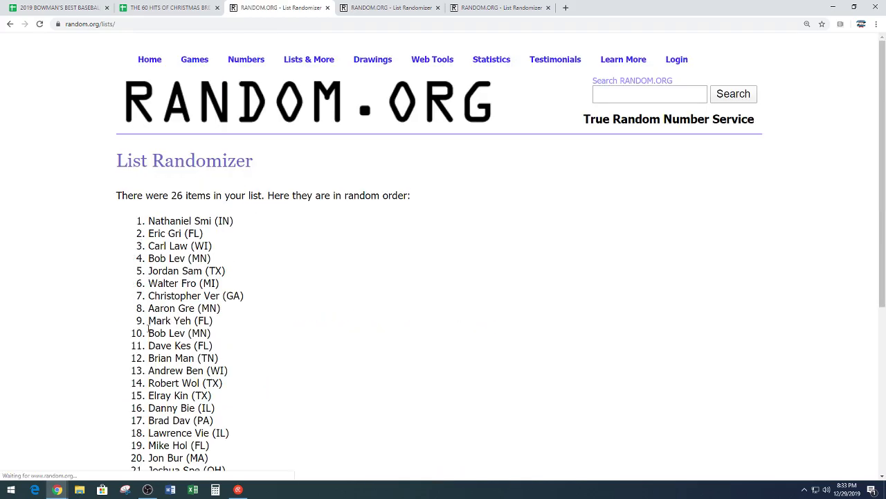
left_click(137, 385)
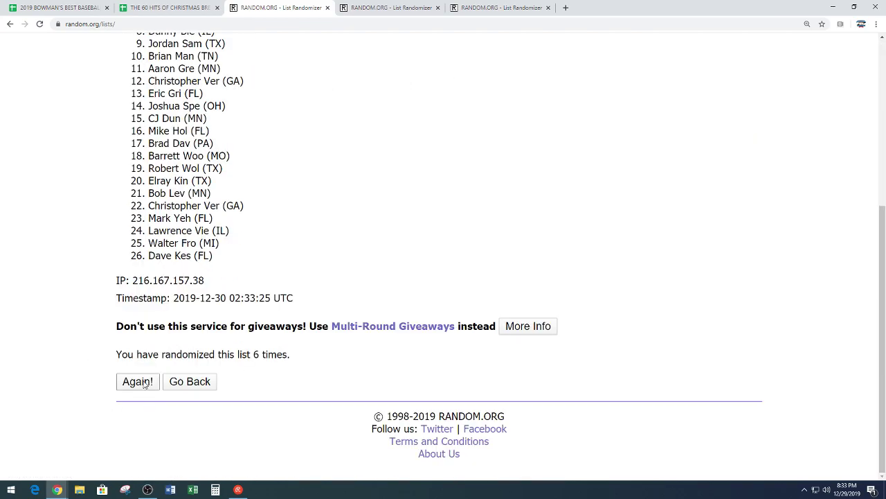
left_click(143, 385)
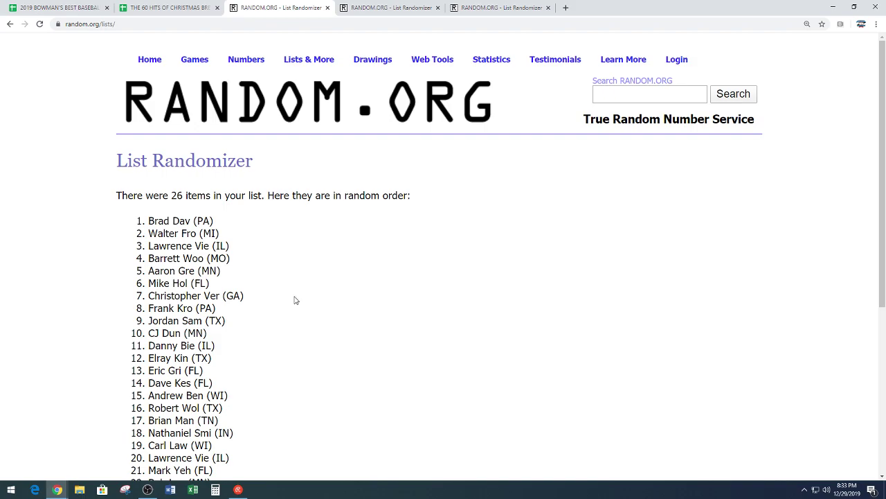
scroll(294, 302, "down", 4)
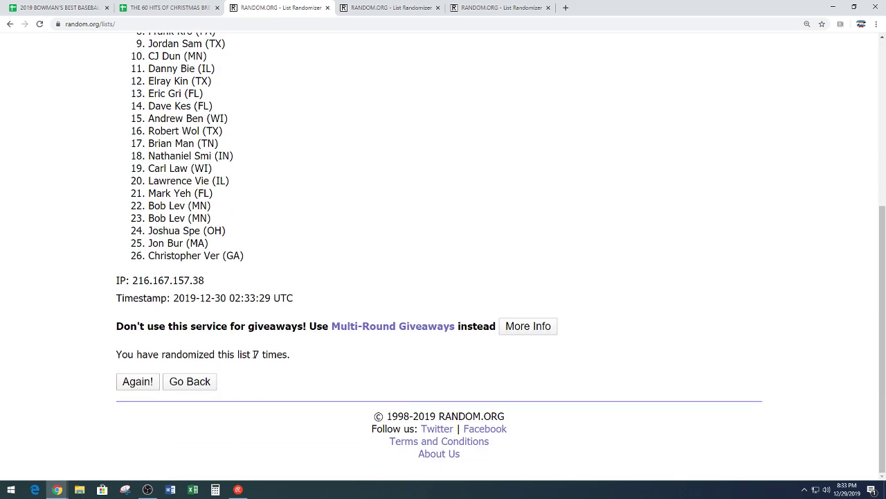
left_click_drag(253, 354, 328, 359)
left_click(328, 269)
scroll(326, 272, "up", 2)
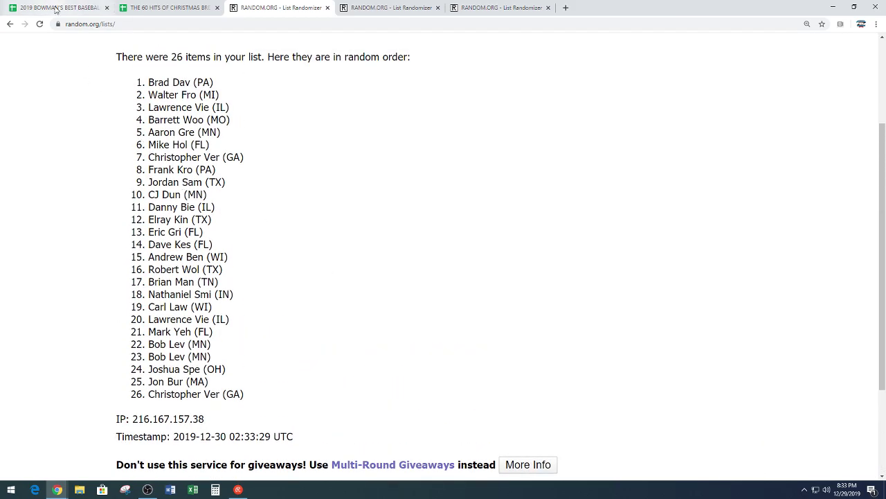
Copy the spot name in A73 into the empty cell A77
left_click(57, 8)
left_click(203, 251)
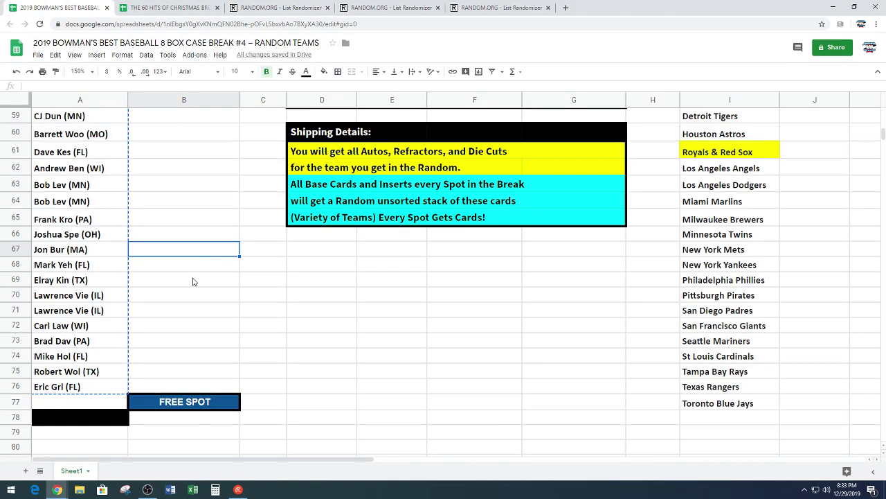
left_click(97, 341)
key("ctrl+c")
left_click(90, 401)
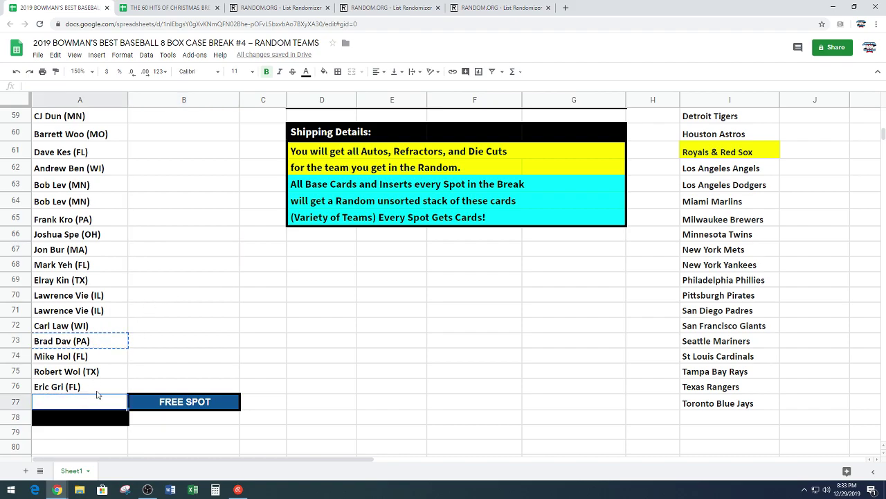
key("ctrl+v")
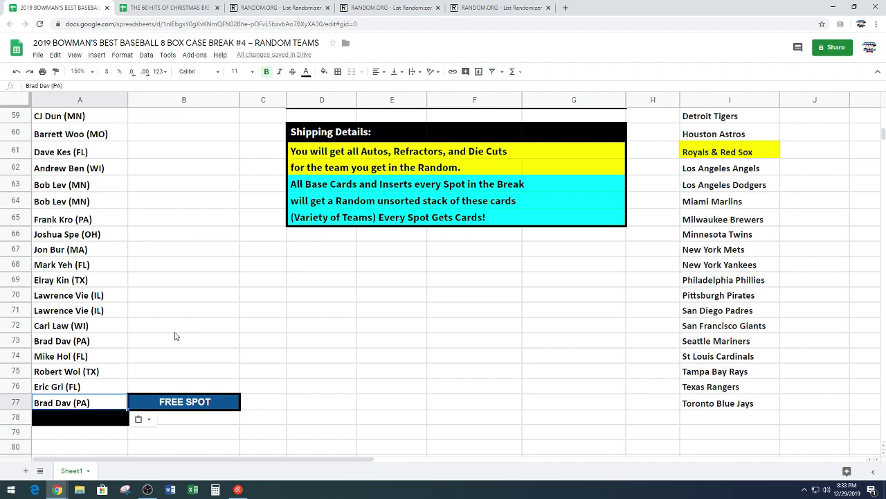
Select all 27 spot names from A51 through A77
left_click(185, 310)
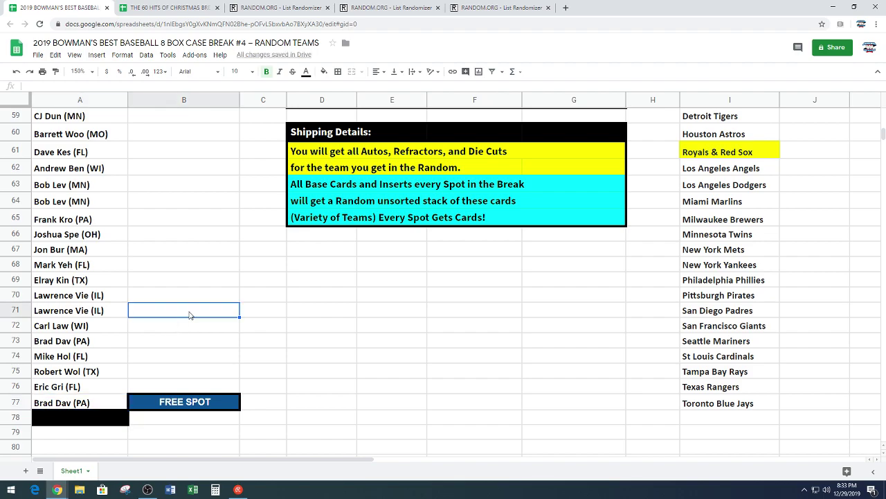
scroll(189, 313, "up", 2)
scroll(191, 315, "up", 1)
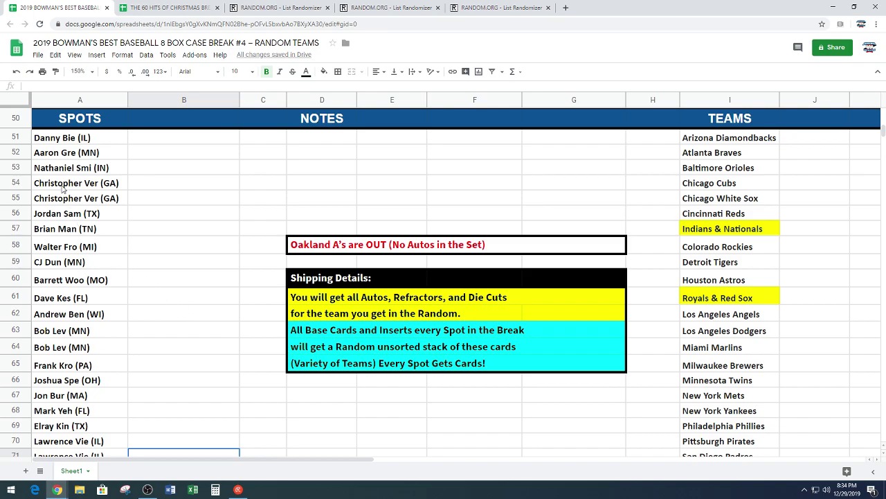
mouse_move(95, 139)
left_mouse_down()
mouse_move(101, 467)
mouse_move(83, 298)
mouse_move(84, 404)
left_mouse_up()
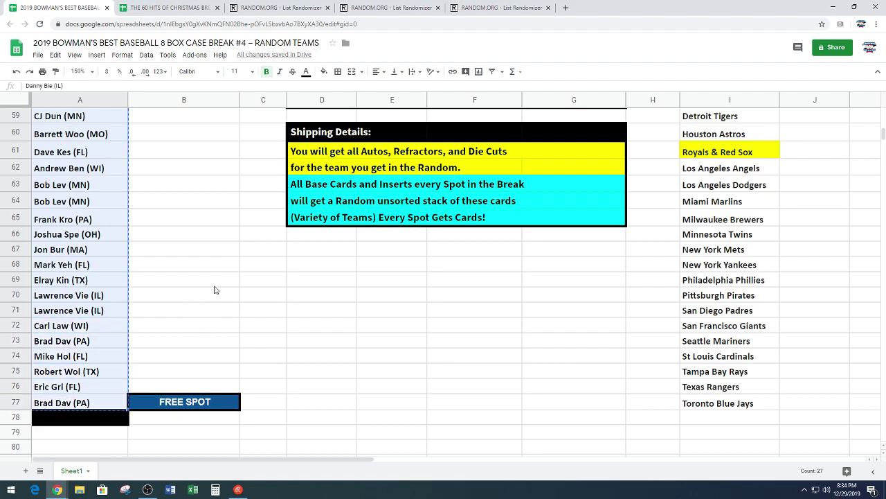
Paste the 27 spot names into a fresh List Randomizer page
left_click(370, 7)
scroll(79, 178, "down", 3)
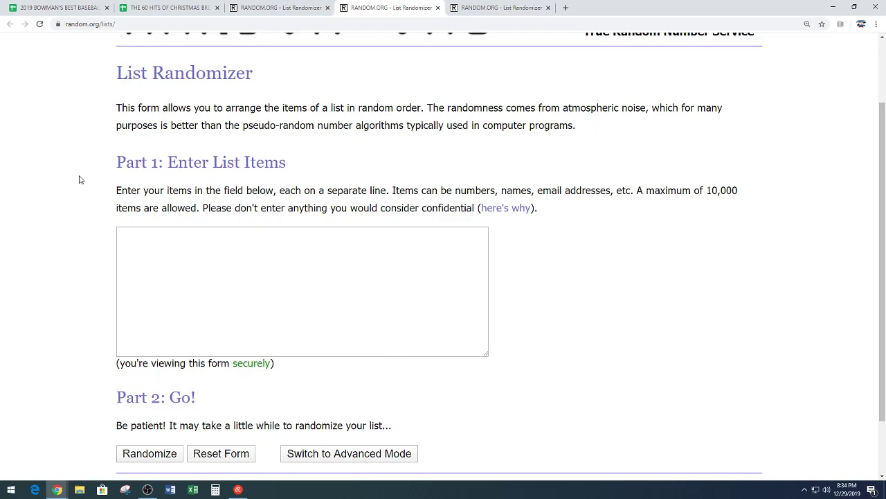
left_click(146, 171)
right_click(147, 170)
left_click(175, 239)
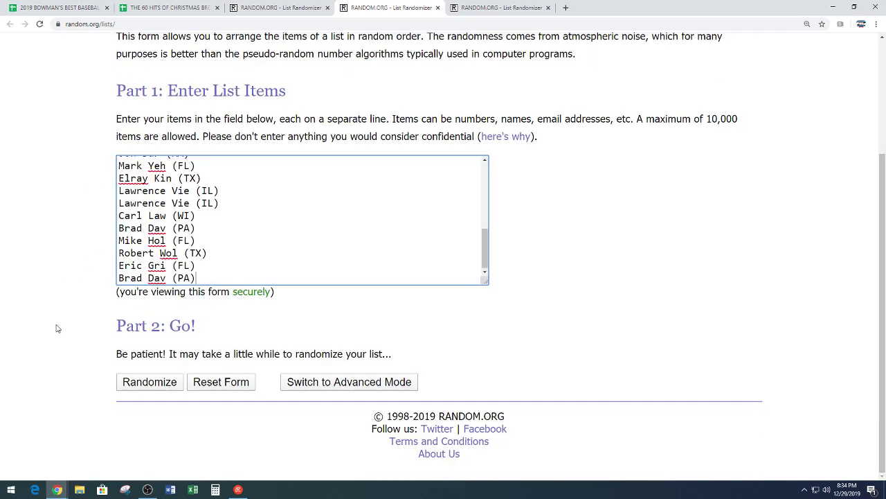
left_click(146, 382)
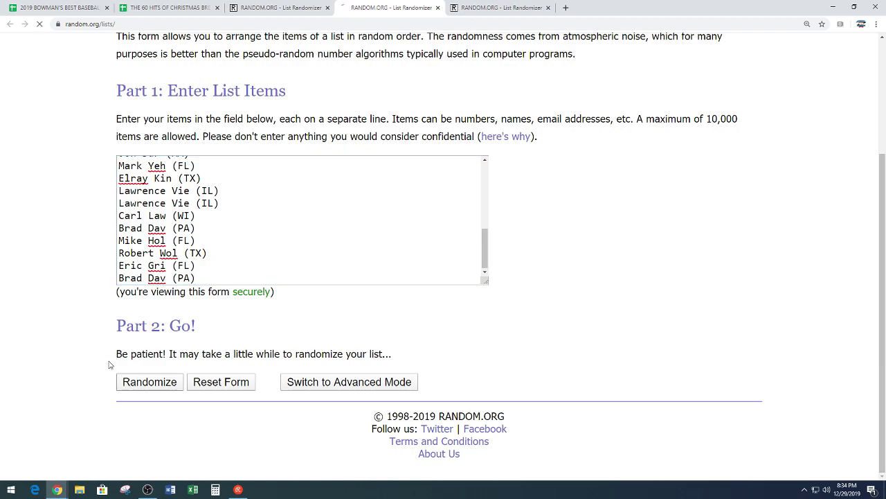
scroll(69, 301, "down", 3)
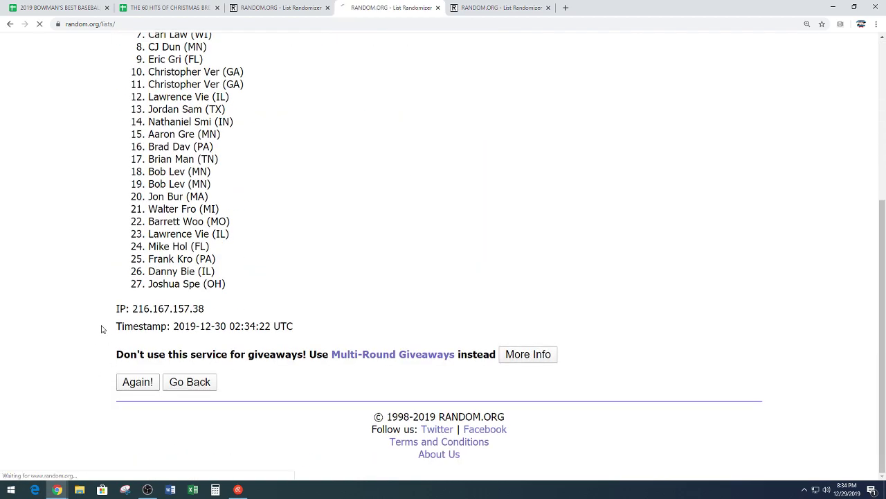
left_click(138, 381)
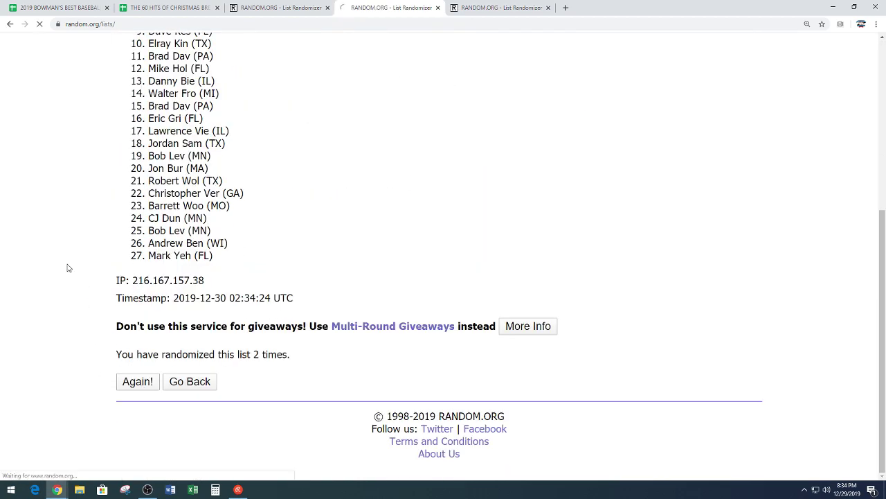
scroll(67, 268, "down", 5)
left_click(138, 382)
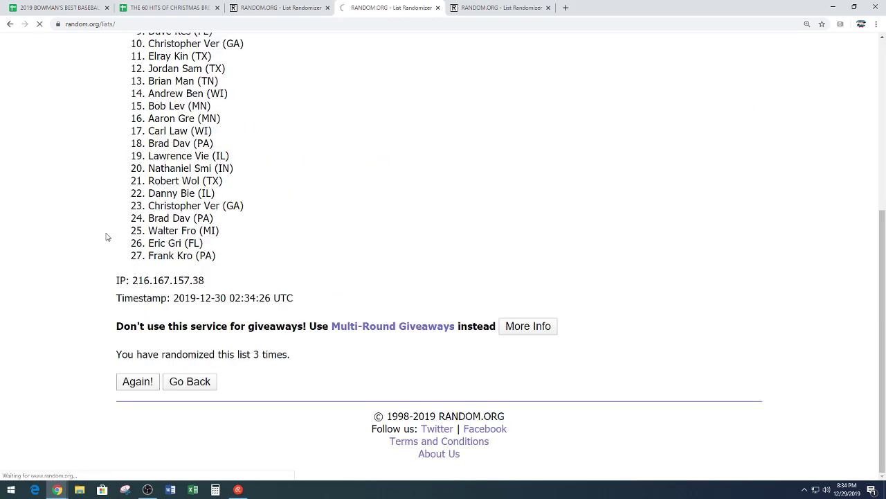
scroll(103, 250, "down", 3)
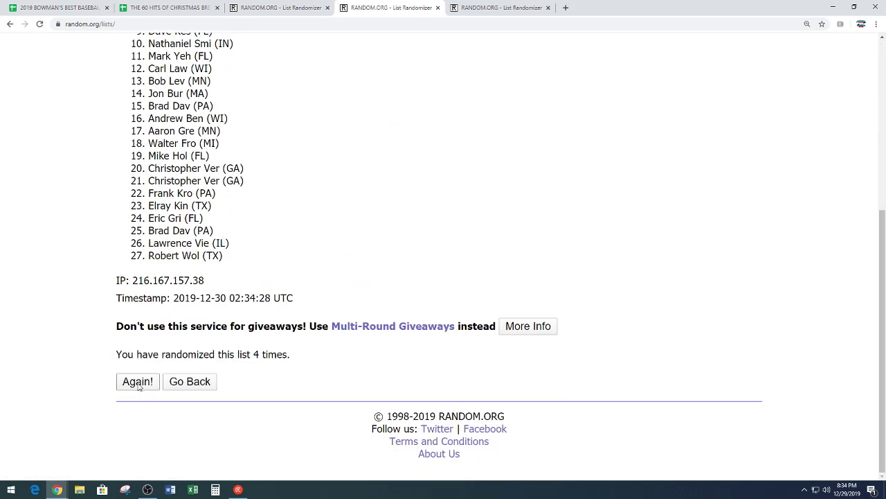
left_click(138, 381)
scroll(136, 205, "down", 5)
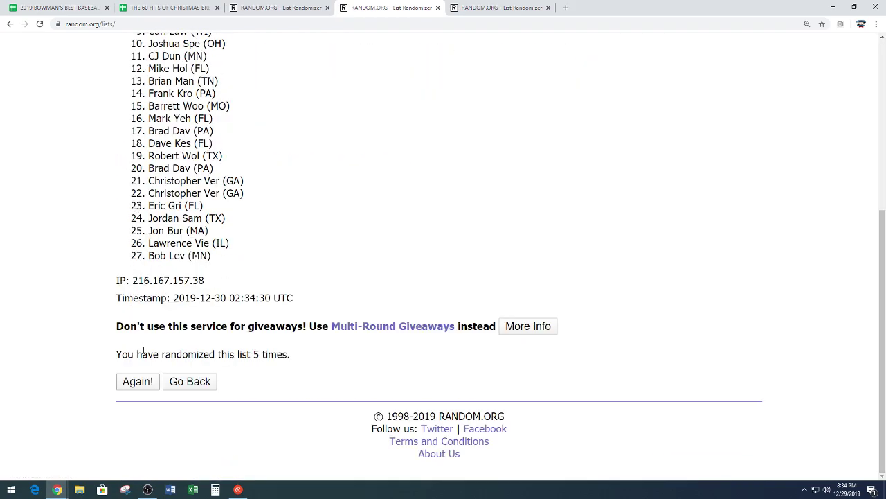
left_click(133, 383)
scroll(104, 249, "down", 5)
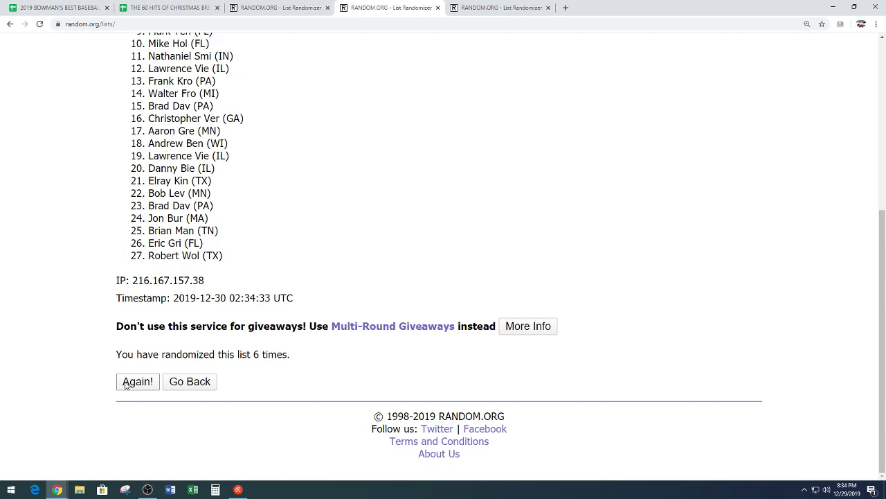
left_click(125, 386)
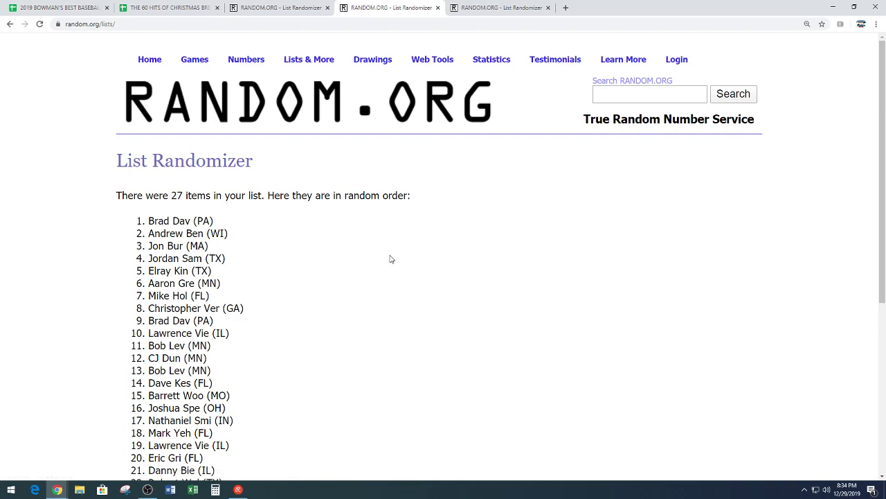
Select all 27 randomized names and copy them
scroll(390, 258, "down", 2)
scroll(390, 259, "down", 1)
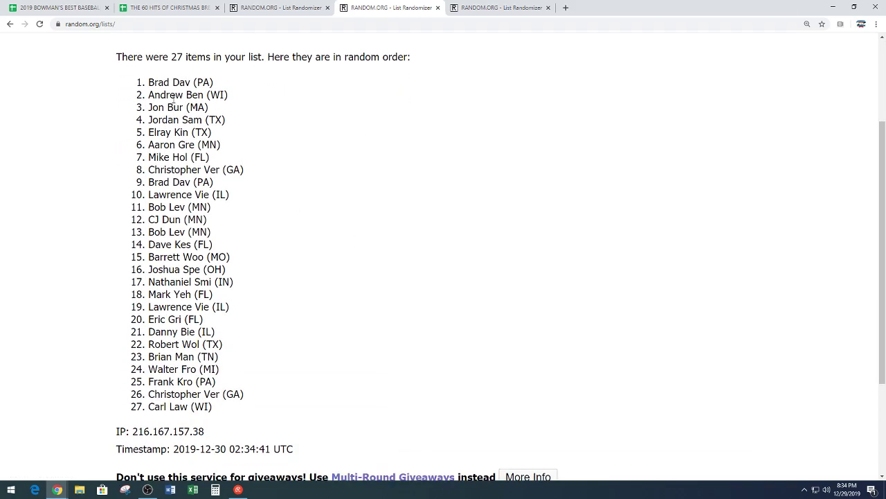
left_click_drag(148, 82, 241, 410)
right_click(185, 331)
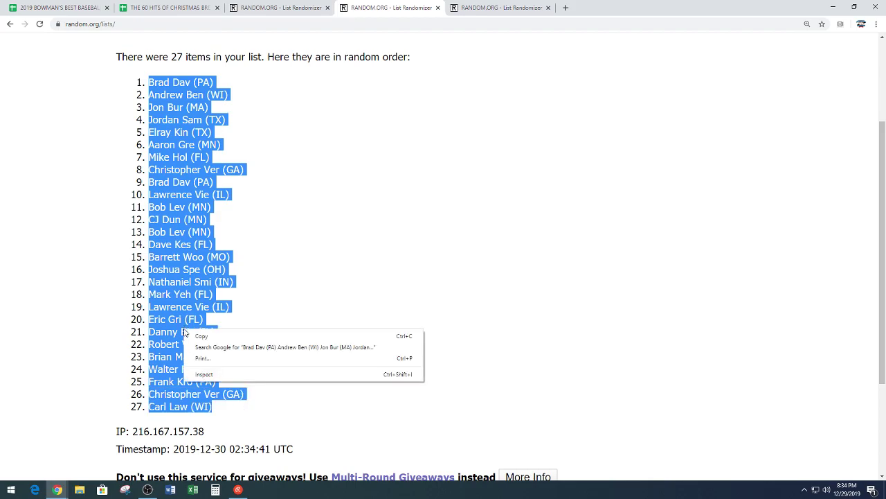
left_click(197, 336)
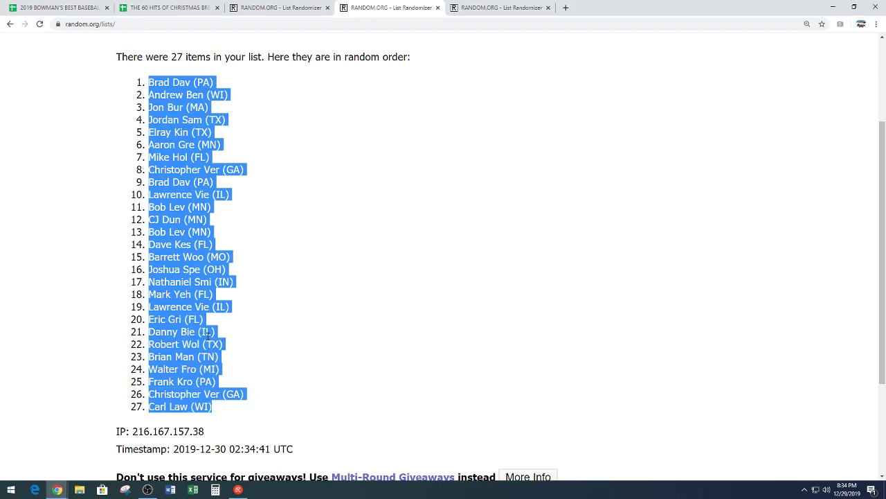
left_click(254, 305)
Check the randomization count, recopy the full 27-name list, and return to the break sheet
scroll(287, 295, "down", 3)
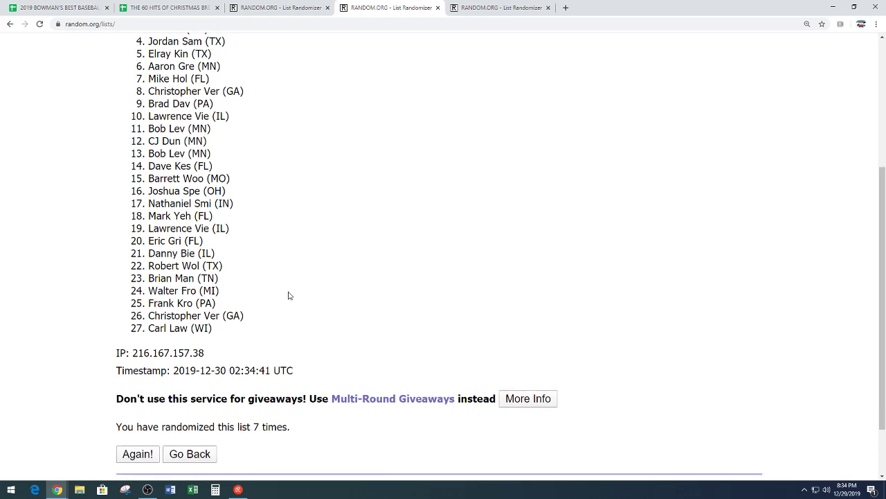
left_click_drag(252, 355, 339, 360)
left_click(333, 262)
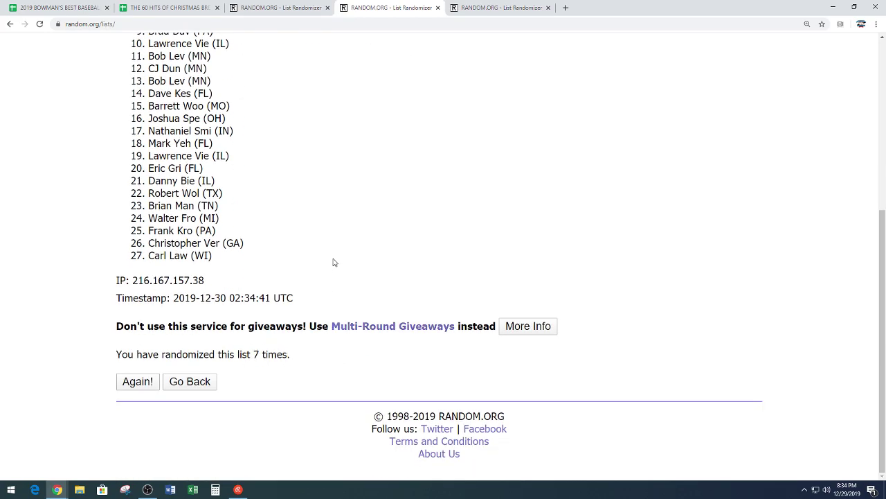
scroll(333, 262, "up", 1)
scroll(333, 262, "up", 2)
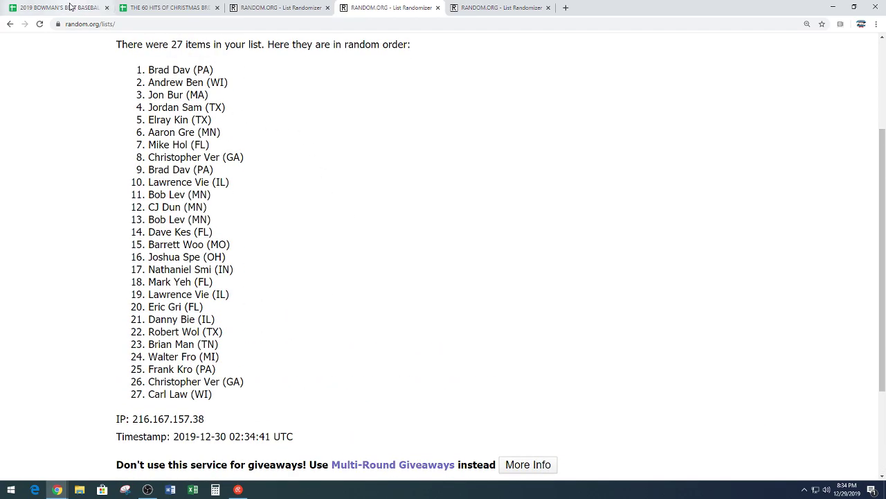
mouse_move(150, 67)
left_mouse_down()
mouse_move(253, 372)
mouse_move(251, 401)
left_mouse_up()
right_click(192, 351)
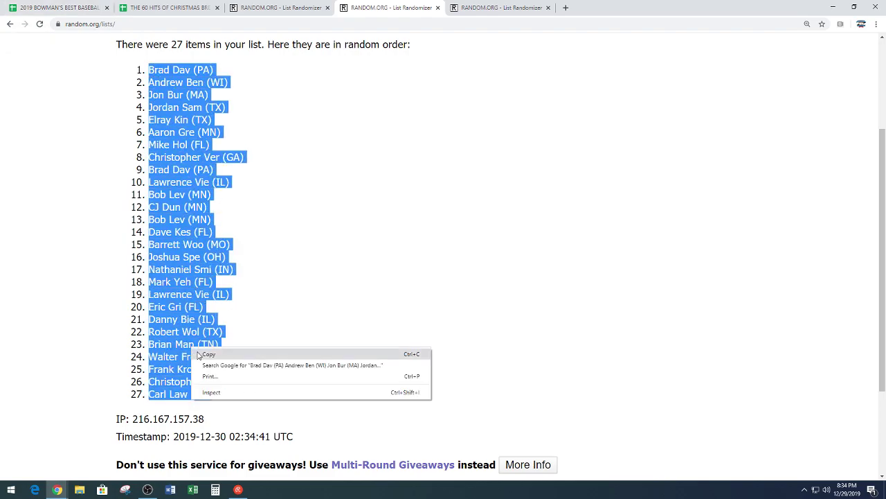
left_click(208, 354)
left_click(254, 312)
left_click(47, 7)
scroll(169, 164, "up", 15)
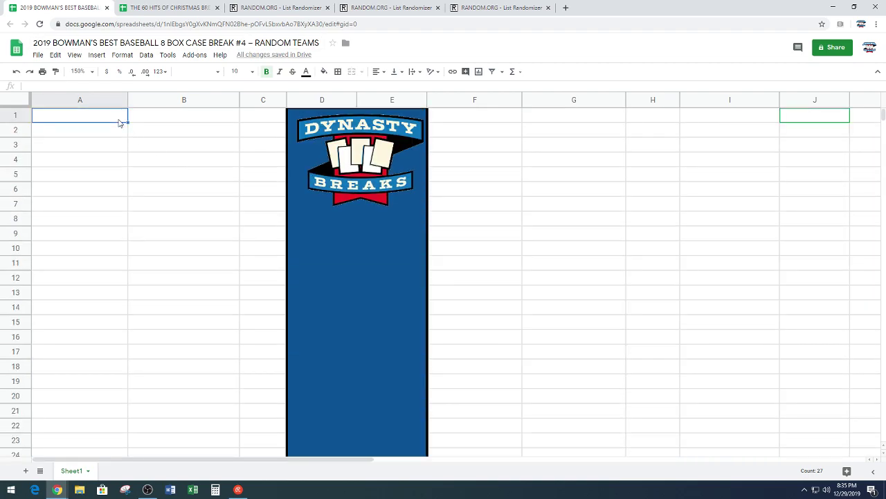
Paste the randomized spot names into column A starting at A1
key("ctrl+v")
left_click(215, 198)
scroll(214, 198, "down", 4)
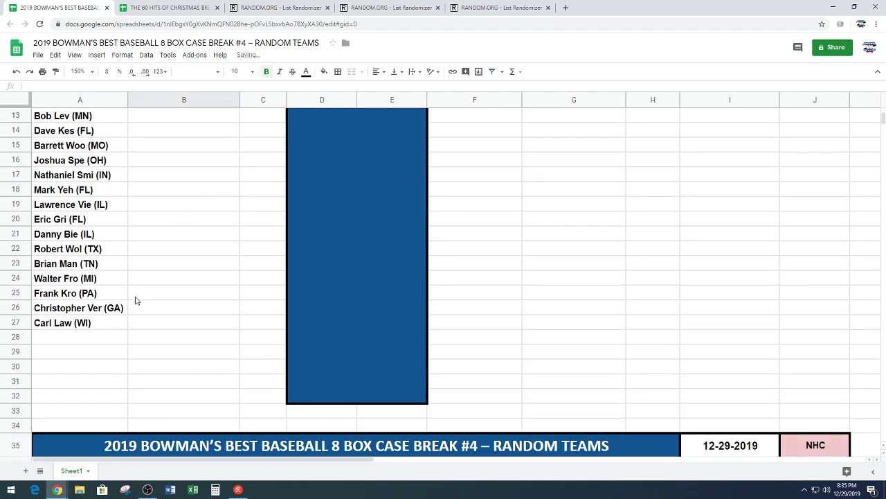
Move the last 13 names from A15:A27 into F1:F13
left_click_drag(122, 324, 95, 151)
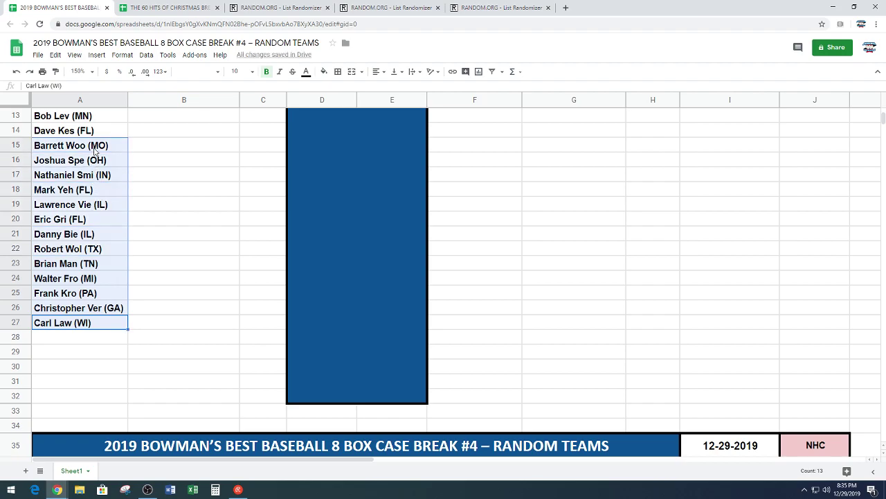
key("ctrl+x")
scroll(364, 198, "up", 5)
left_click(466, 118)
key("ctrl+v")
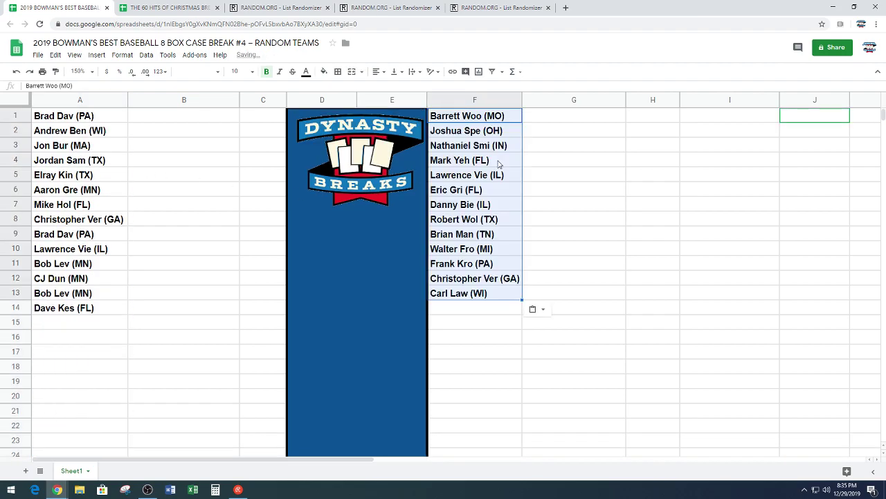
left_click(630, 208)
left_click(181, 8)
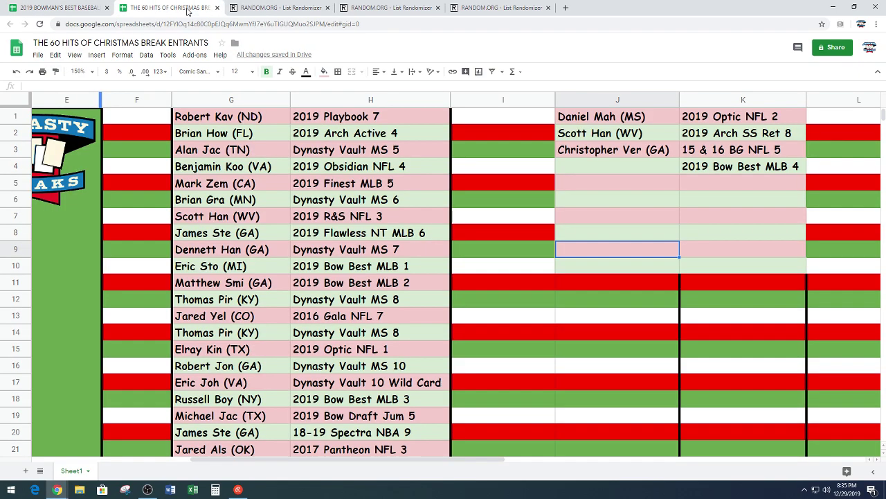
left_click(659, 168)
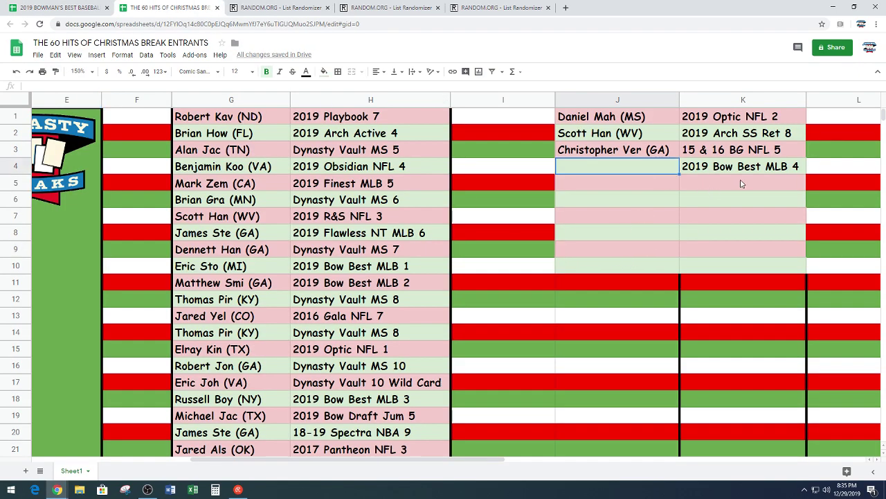
type("Brad Dav (P")
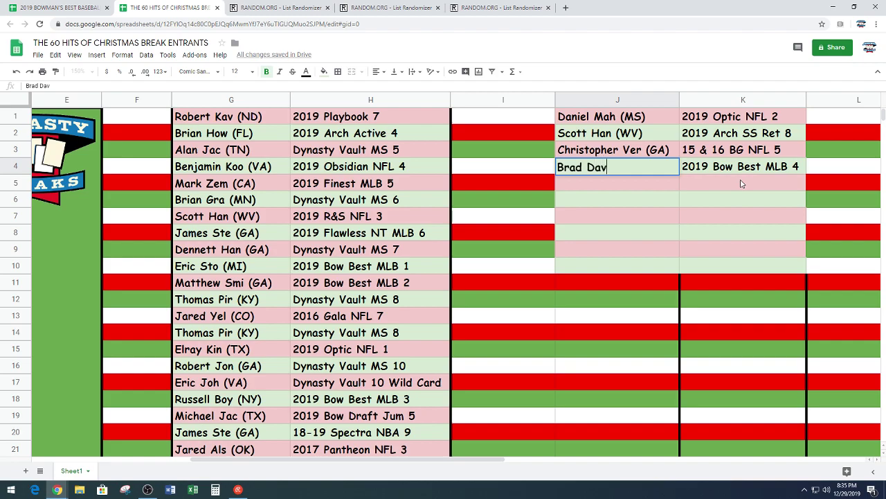
type("A")
left_click_drag(392, 463, 260, 461)
scroll(255, 345, "down", 5)
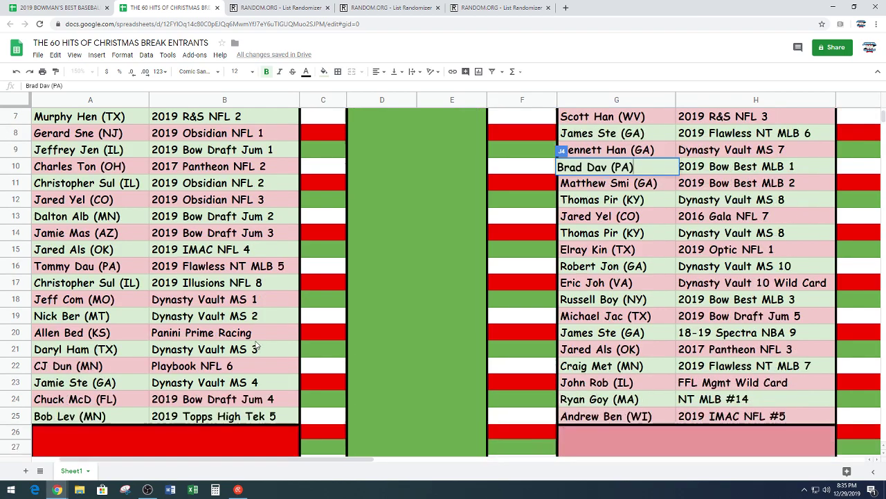
scroll(255, 344, "up", 5)
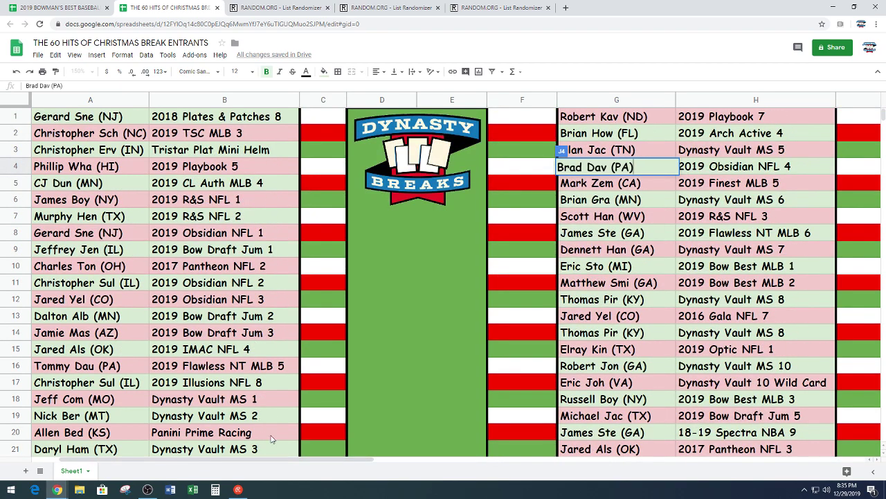
left_click_drag(280, 461, 398, 468)
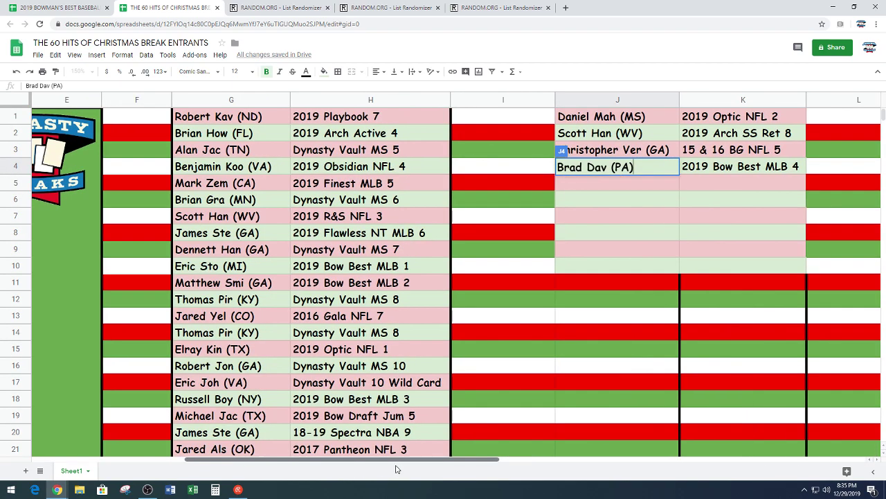
left_click(627, 229)
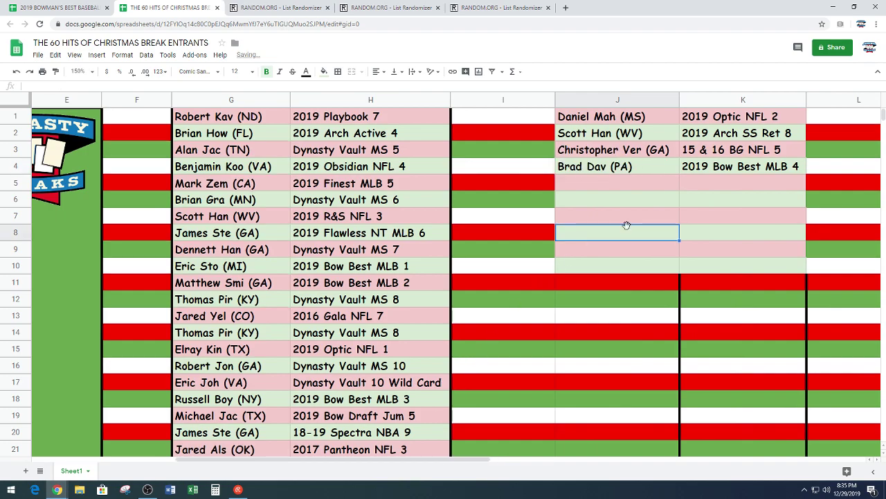
left_click(636, 186)
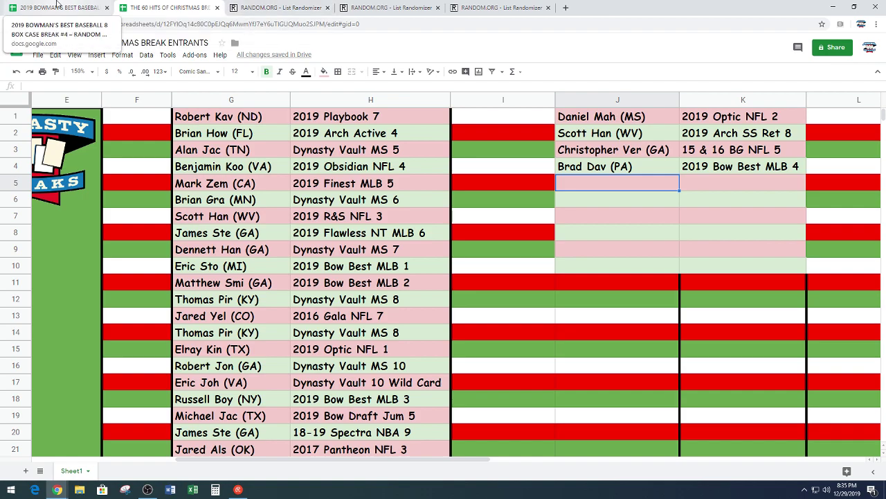
left_click(58, 6)
Copy the 27 team names from the TEAMS column I
scroll(714, 319, "down", 9)
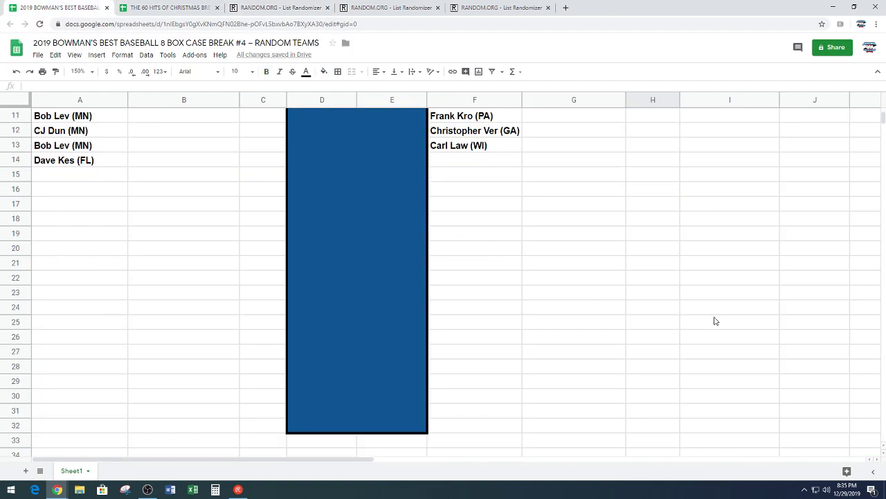
scroll(788, 293, "down", 2)
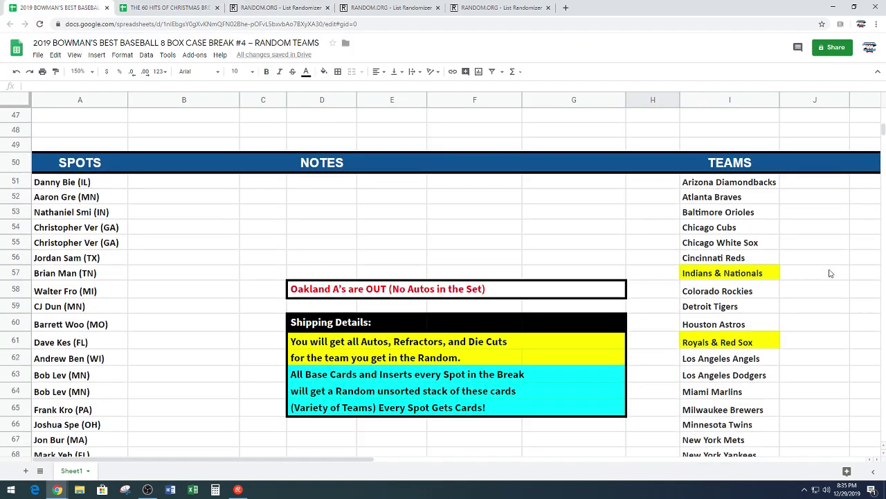
mouse_move(769, 187)
left_mouse_down()
mouse_move(755, 463)
mouse_move(748, 464)
mouse_move(727, 390)
mouse_move(684, 395)
left_mouse_up()
key("ctrl+c")
scroll(457, 443, "up", 5)
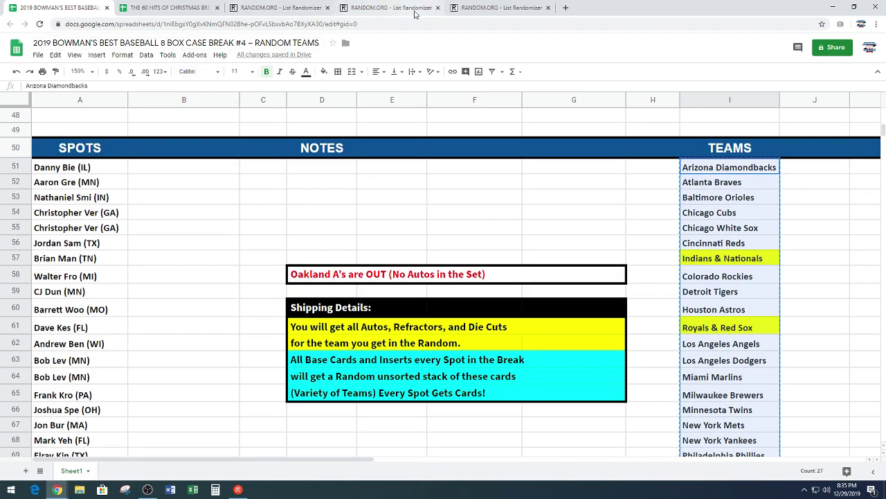
left_click(487, 6)
Paste the 27 team names into the List Randomizer field
scroll(39, 259, "down", 2)
left_click(154, 243)
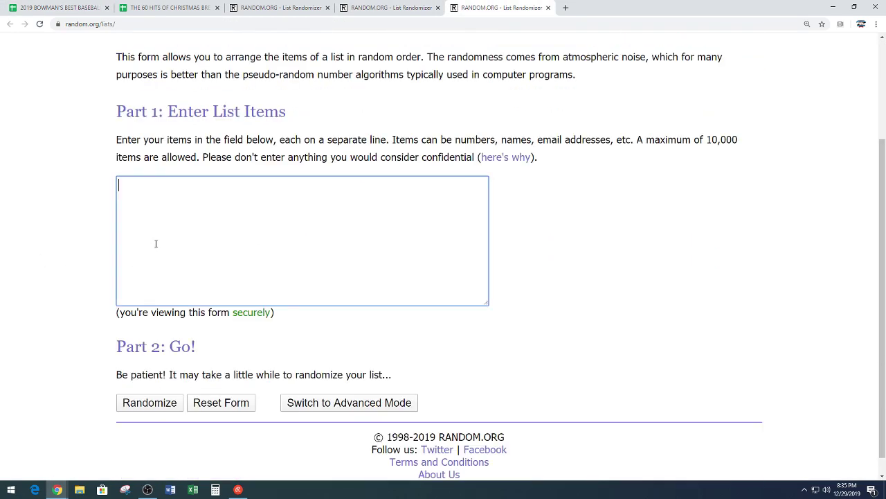
right_click(155, 244)
left_click(179, 316)
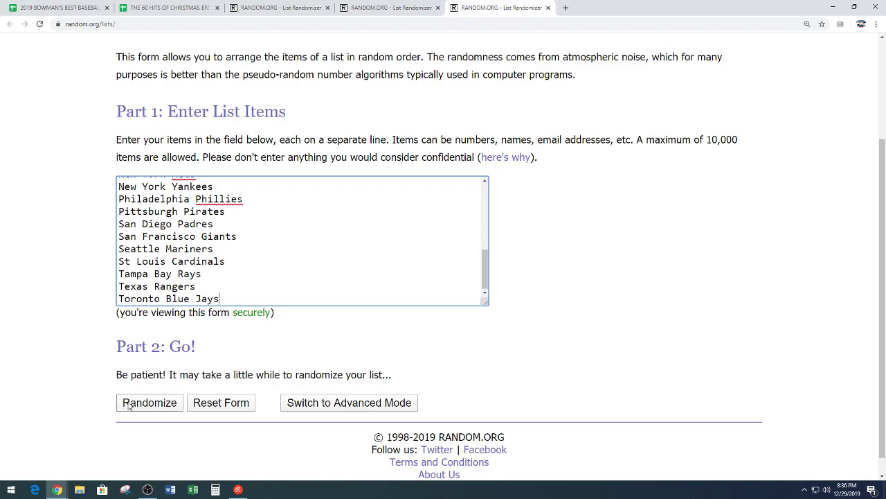
Shuffle the team list seven times, ending with Seattle Mariners on top
left_click(129, 406)
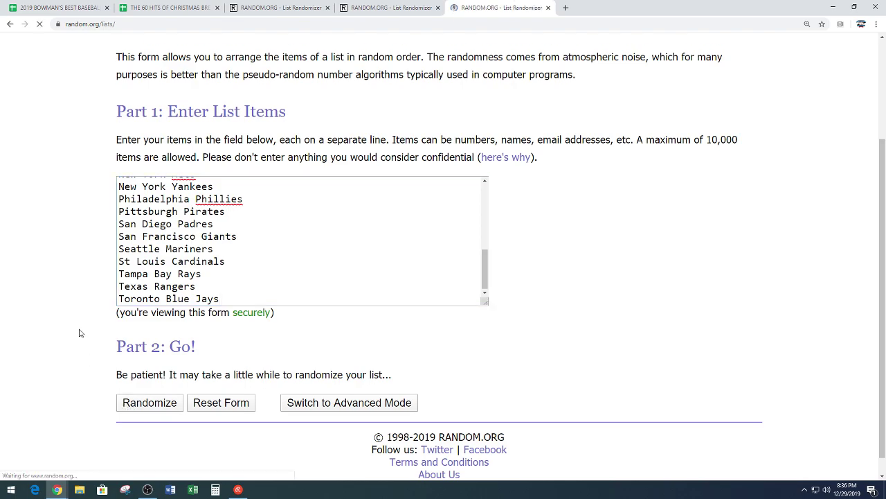
scroll(78, 337, "down", 5)
left_click(120, 384)
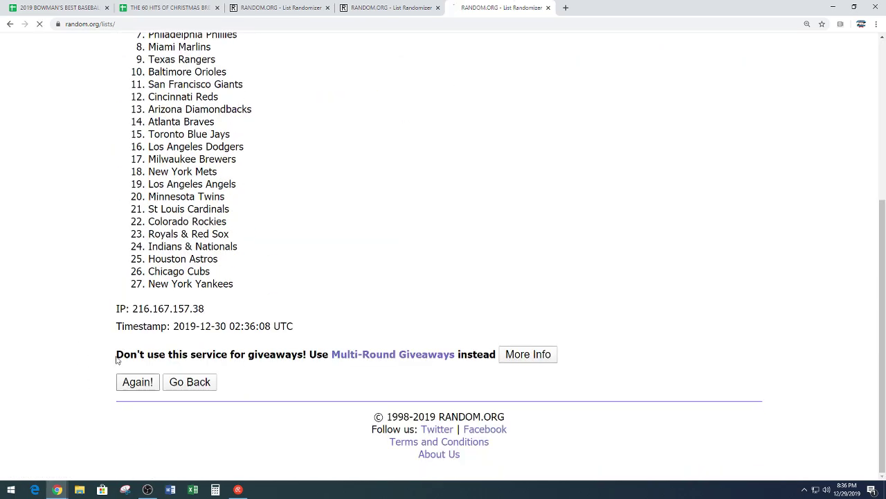
scroll(89, 286, "down", 5)
left_click(132, 385)
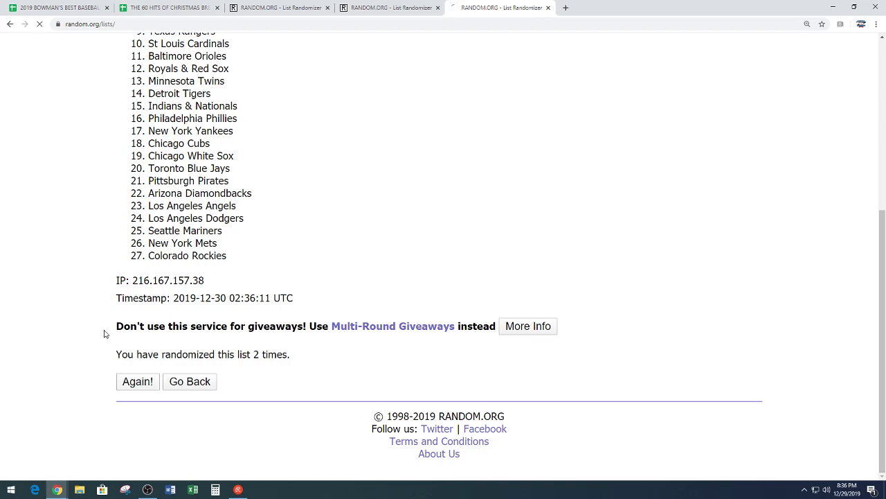
left_click(129, 383)
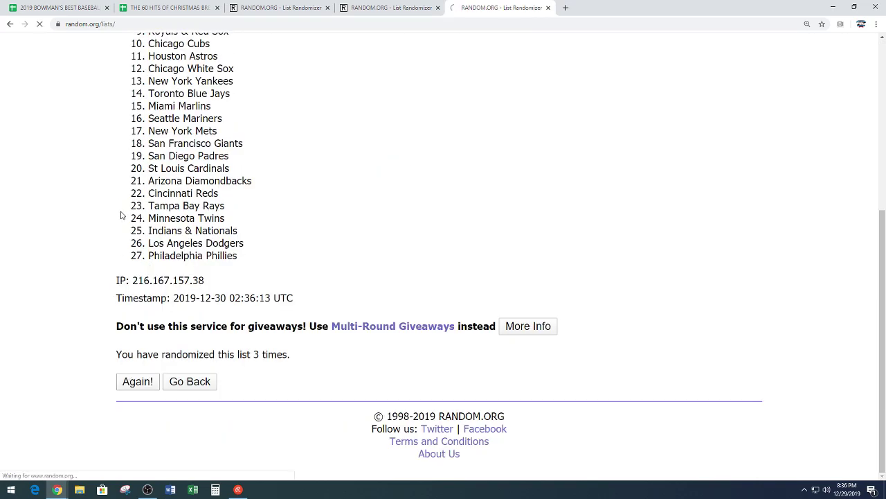
scroll(119, 313, "down", 5)
left_click(144, 379)
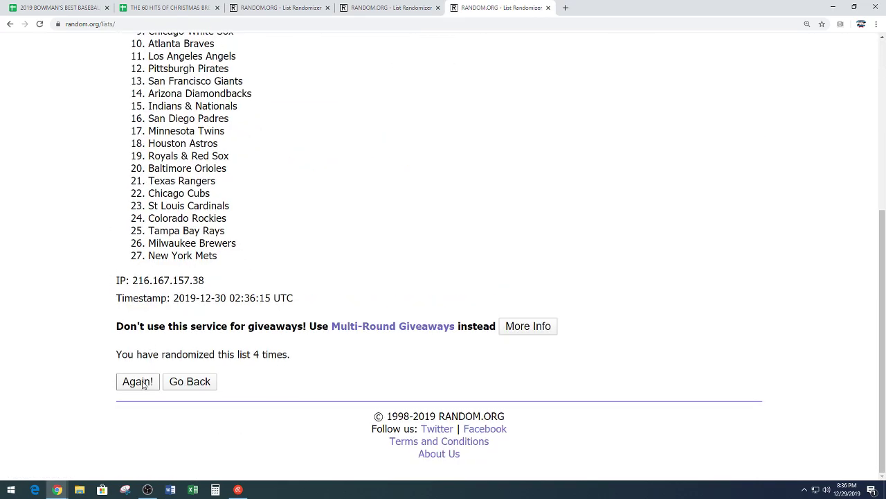
scroll(85, 267, "down", 5)
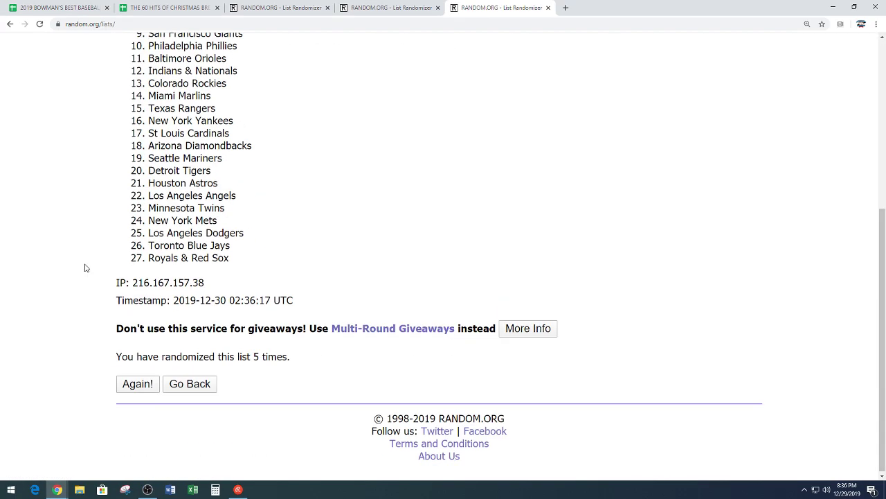
left_click(127, 378)
scroll(67, 350, "down", 5)
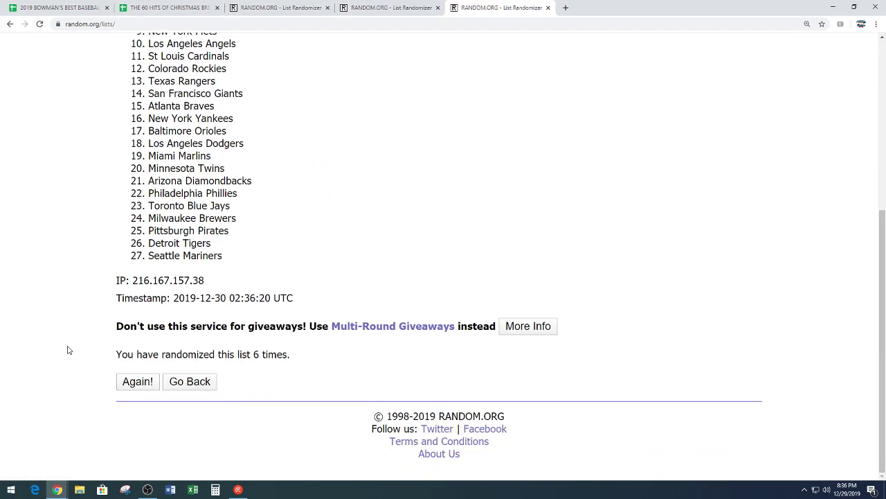
left_click(140, 385)
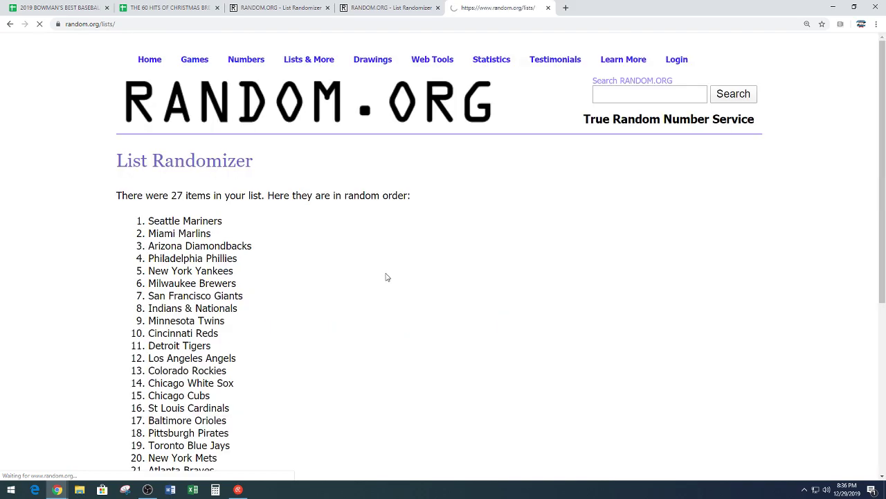
Copy the final randomized list of 27 teams
scroll(381, 277, "down", 2)
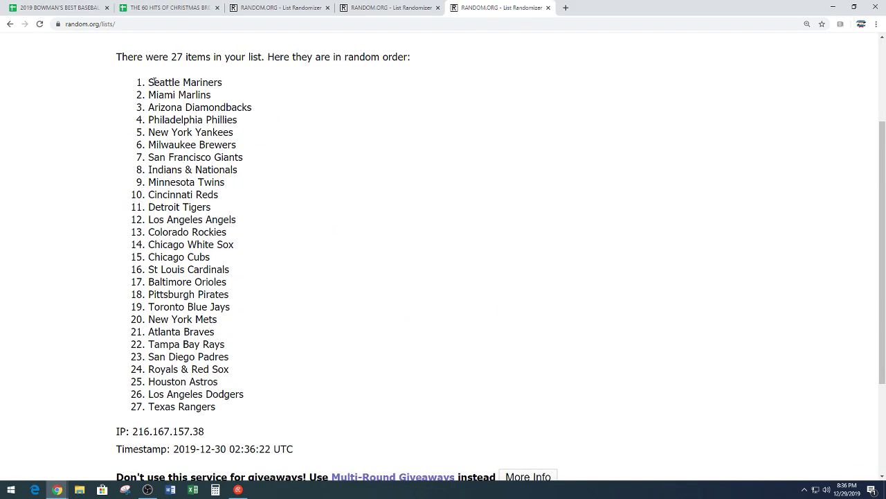
mouse_move(148, 81)
left_mouse_down()
mouse_move(198, 295)
mouse_move(238, 408)
left_mouse_up()
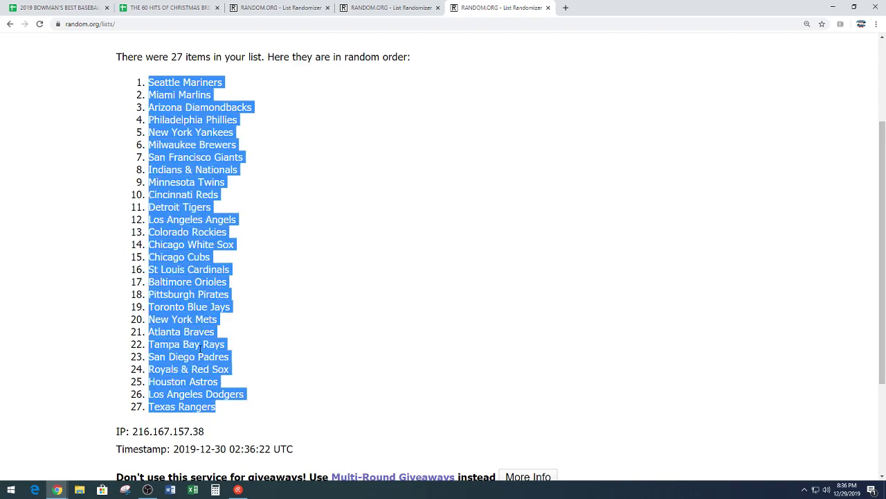
right_click(194, 338)
left_click(197, 337)
left_click(265, 301)
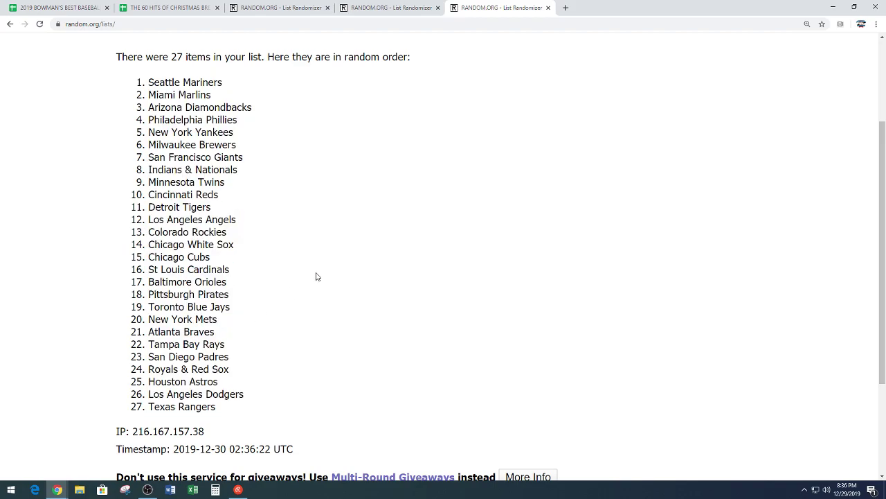
scroll(316, 277, "down", 2)
left_click_drag(253, 354, 317, 371)
left_click(340, 260)
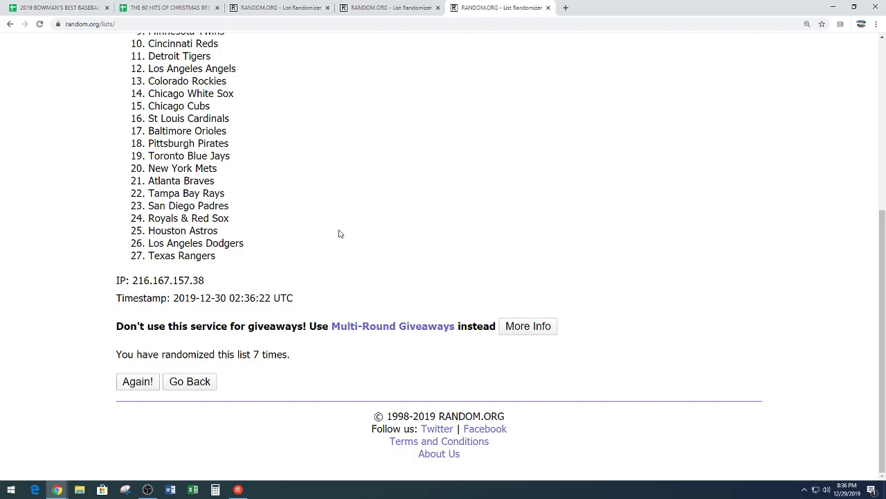
scroll(340, 231, "up", 2)
Paste the randomized teams into column B starting at B1
left_click(35, 6)
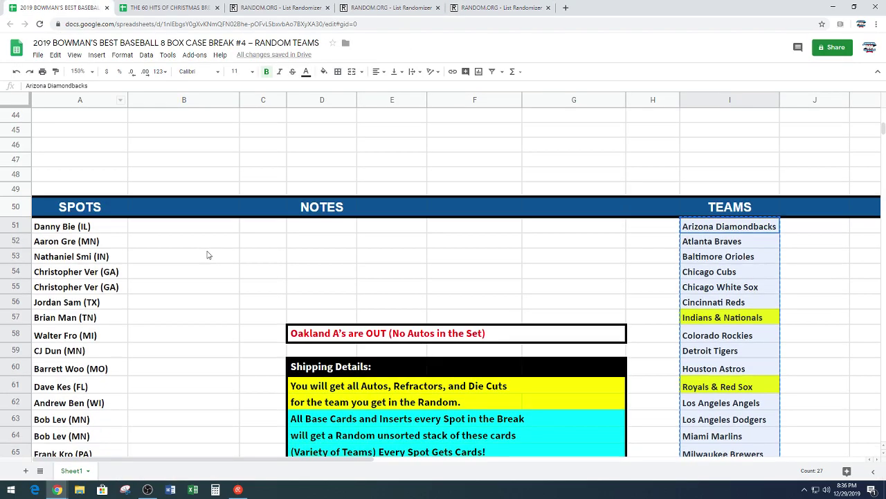
scroll(208, 251, "up", 15)
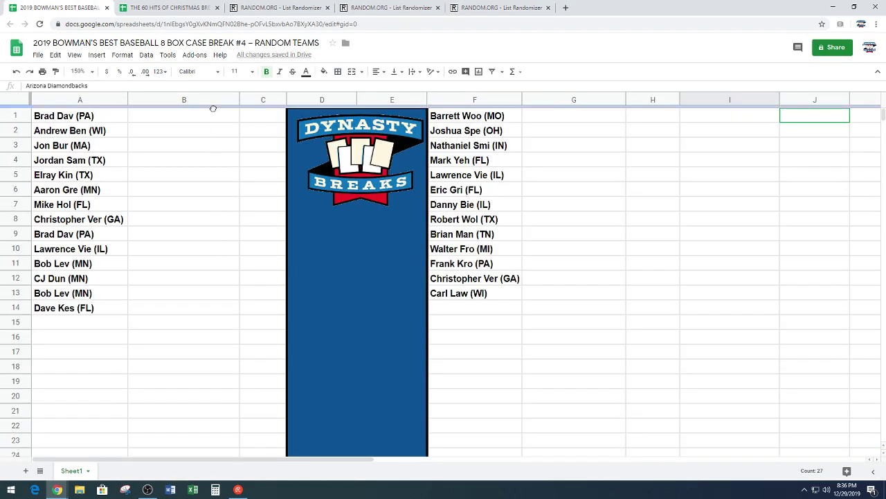
left_click(212, 116)
key("ctrl+v")
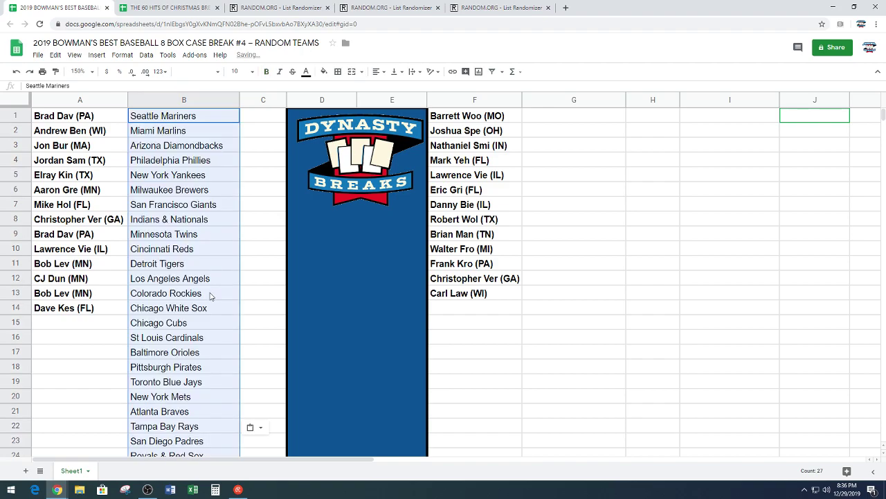
left_click(219, 269)
Move the 13 extra teams (Chicago Cubs through Texas Rangers) to G1:G13 and zoom to 200%
scroll(213, 267, "down", 2)
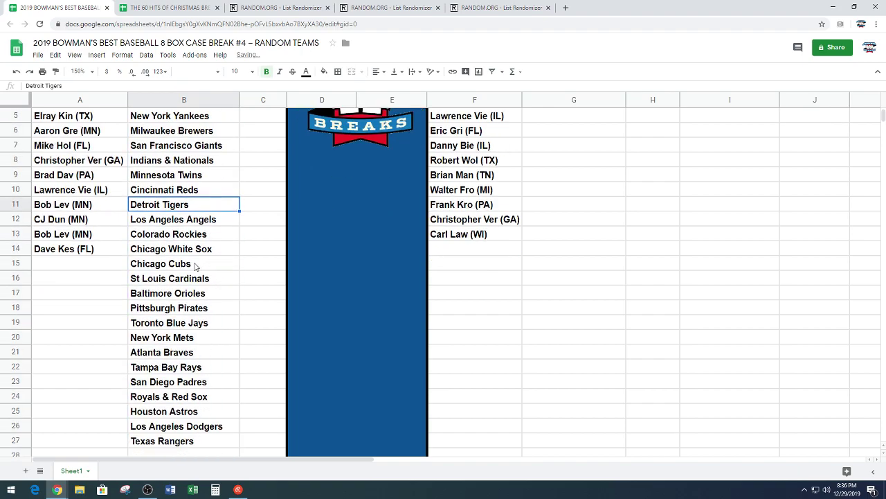
left_click_drag(195, 266, 183, 441)
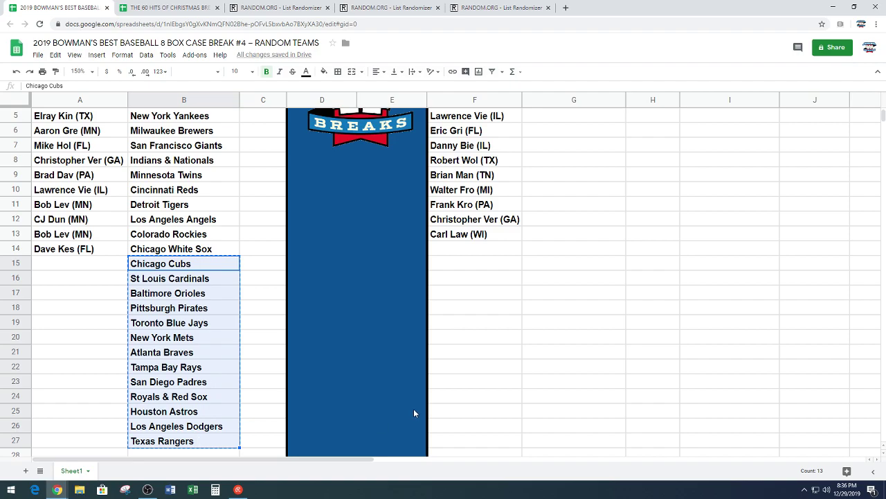
scroll(617, 311, "up", 2)
left_click(594, 116)
key("ctrl+v")
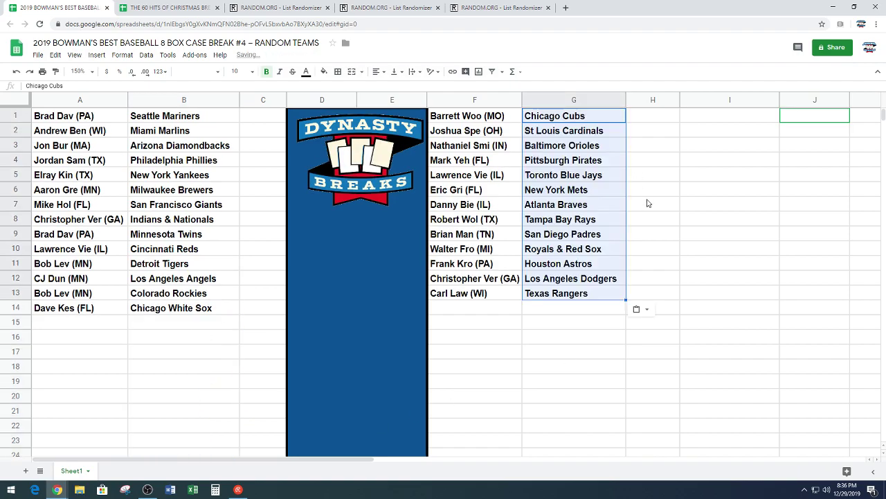
left_click(785, 191)
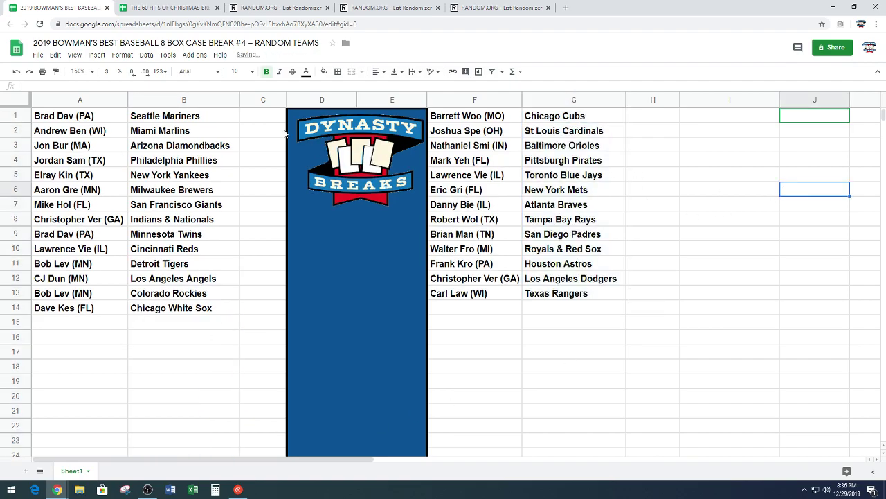
left_click(89, 72)
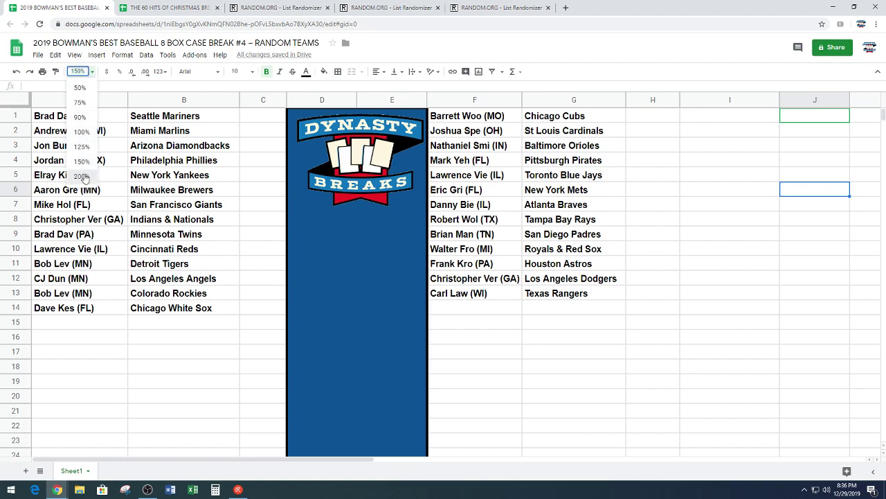
left_click(87, 178)
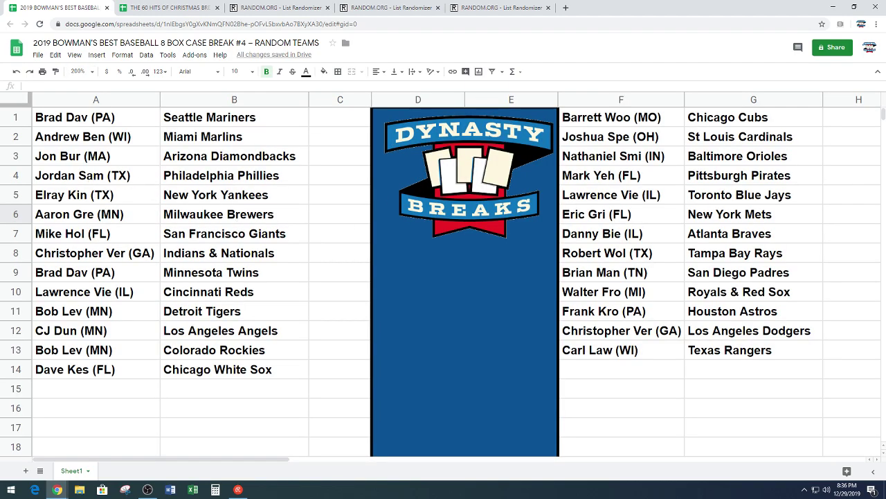